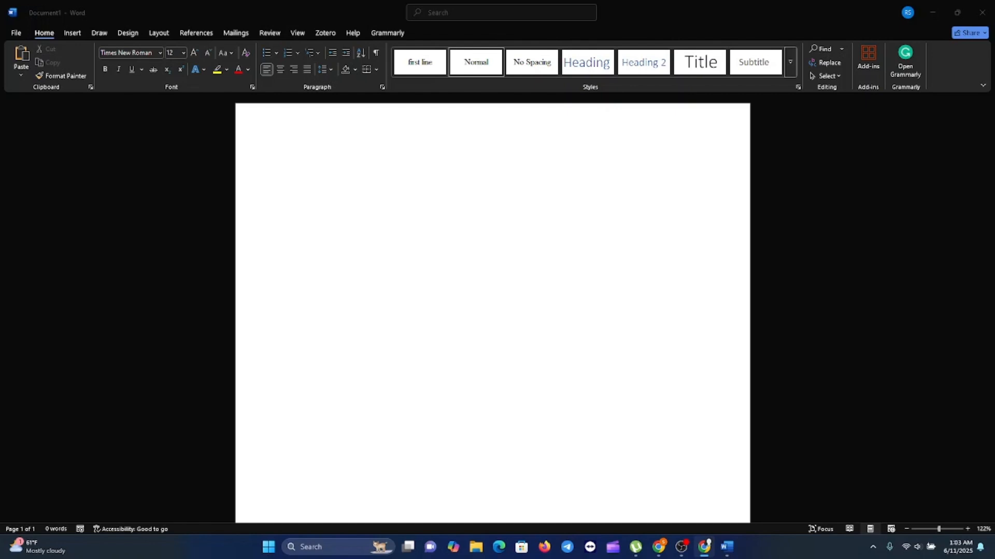
# - Create a new document from the Photo baptism flyer template in the Flyers template category
pyautogui.click(437, 297)
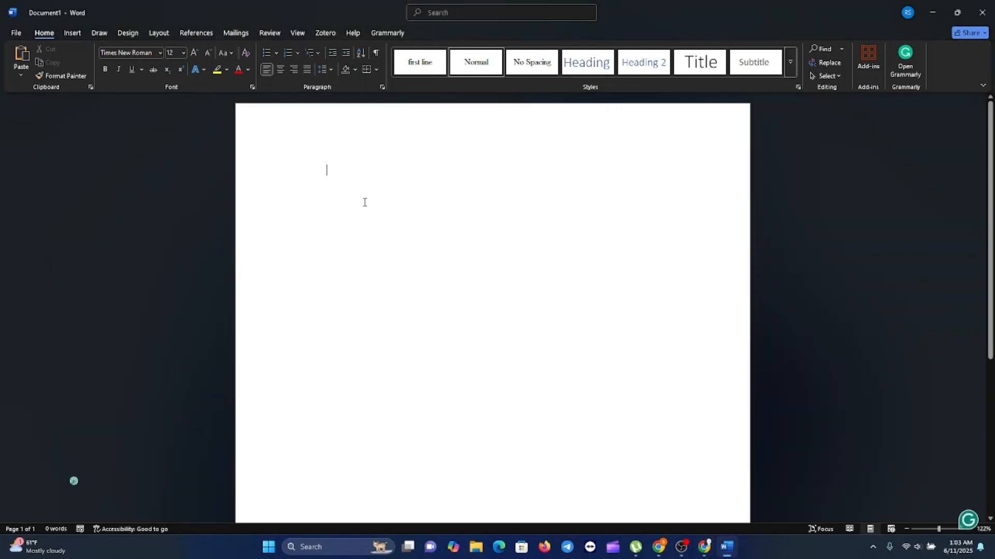
pyautogui.click(16, 33)
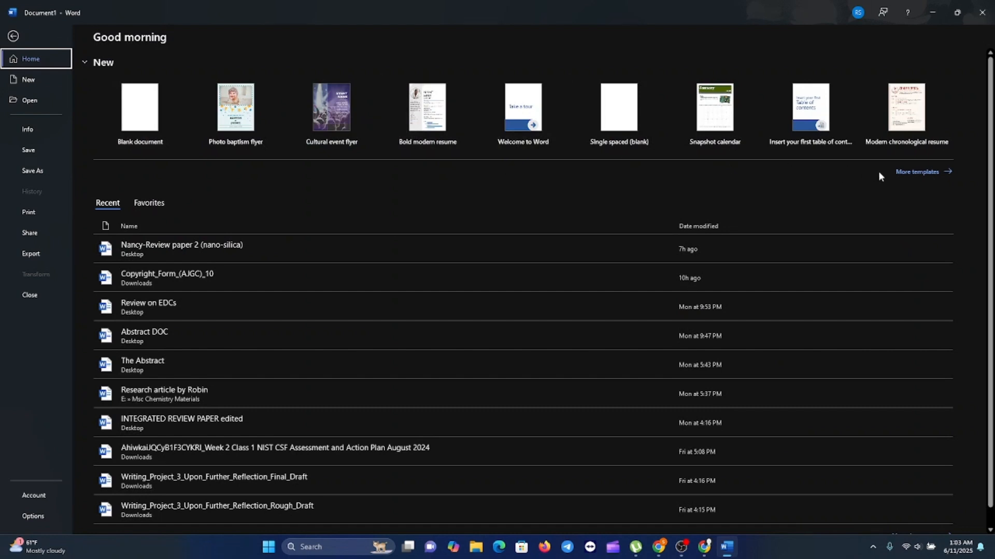
pyautogui.click(908, 171)
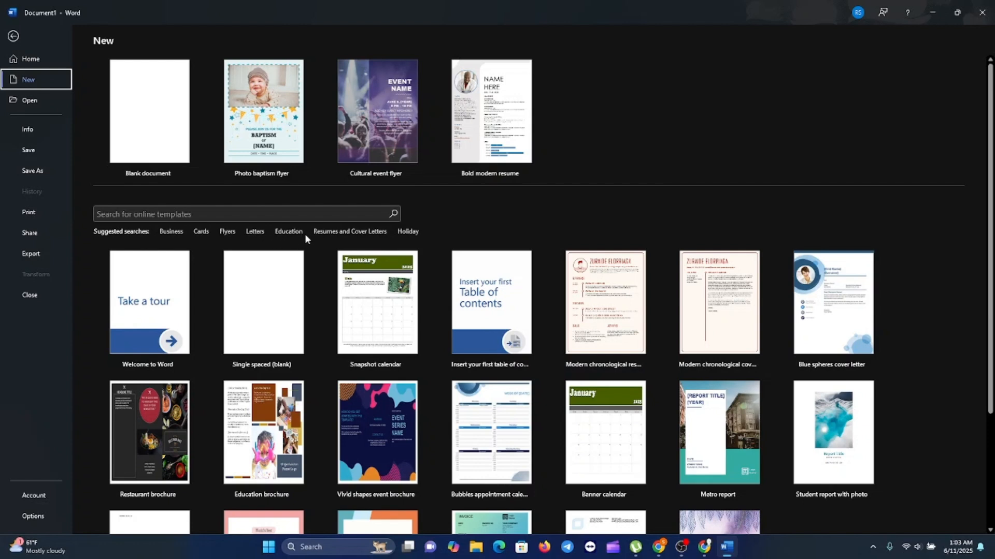
pyautogui.click(231, 234)
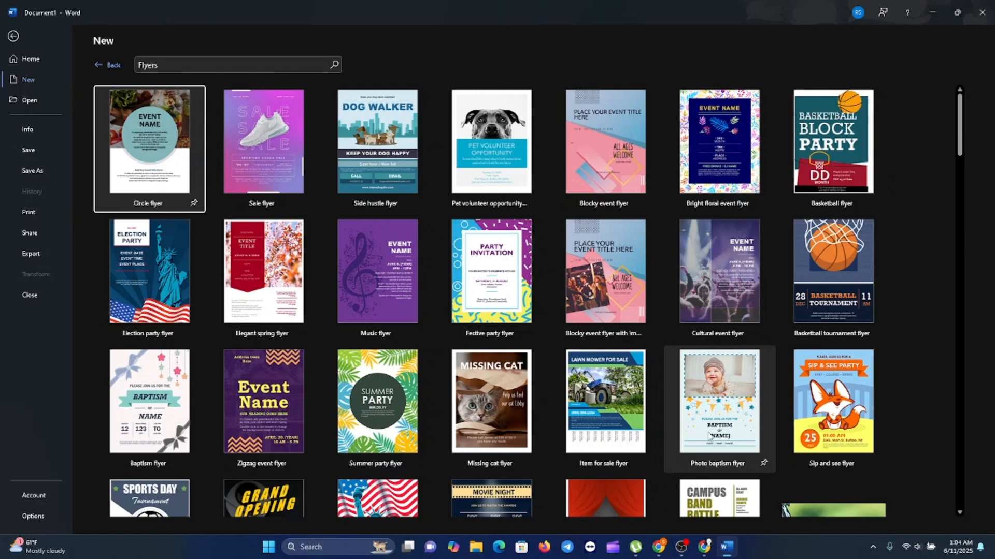
pyautogui.click(713, 406)
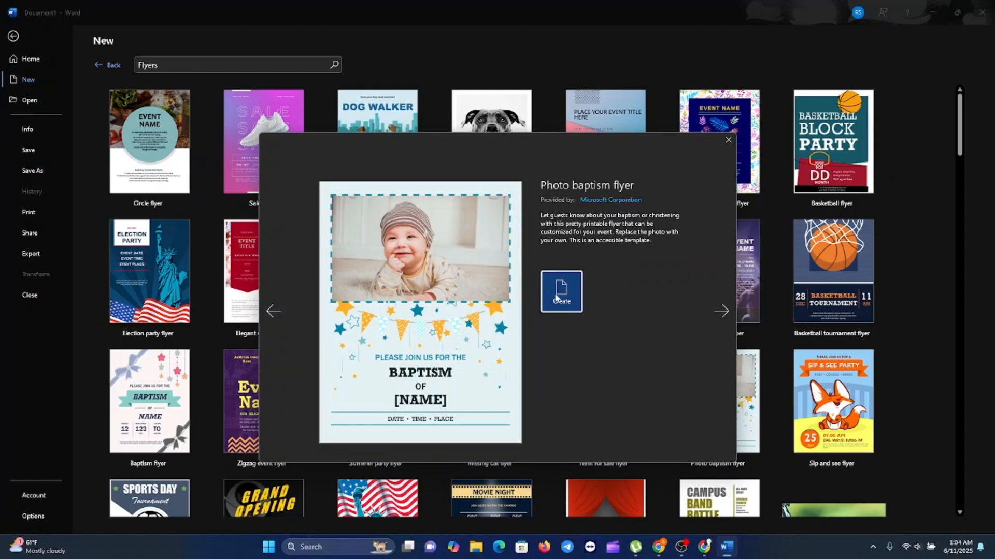
pyautogui.click(559, 303)
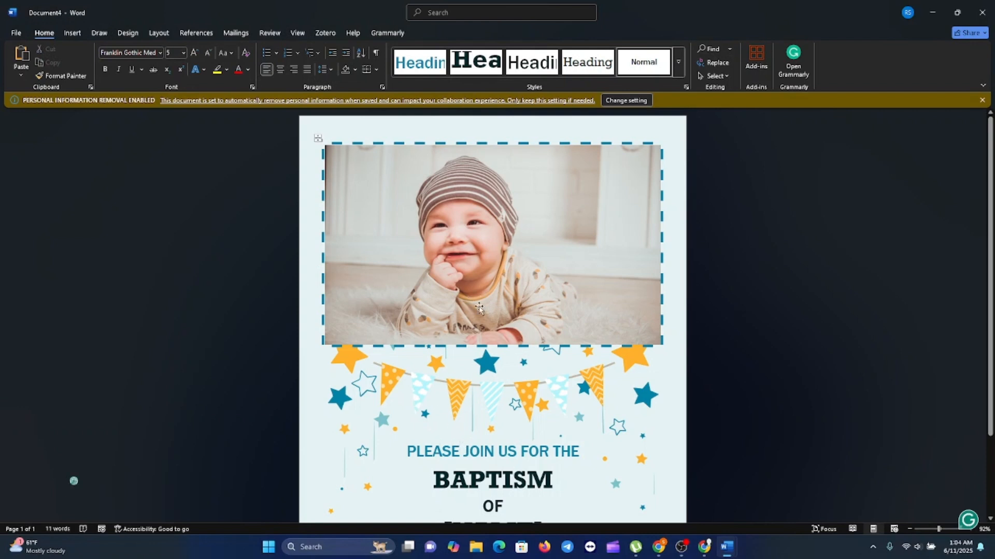
# - Replace the flyer's baby photo with the picture "ChatGPT Image Jun 10, 2025, 01_35_31 AM" from this device's Pictures folder
pyautogui.scroll(-1, 479, 308)
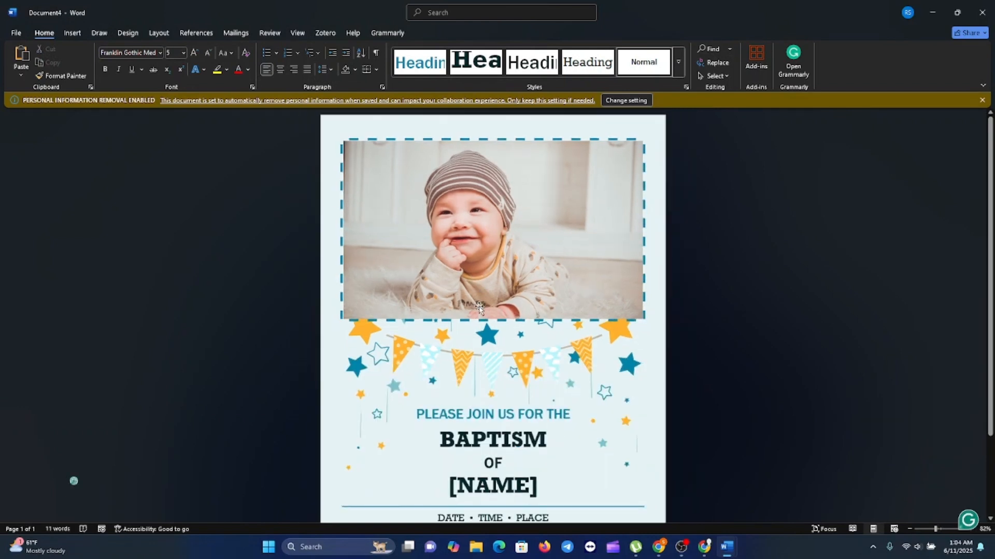
pyautogui.scroll(-2, 480, 308)
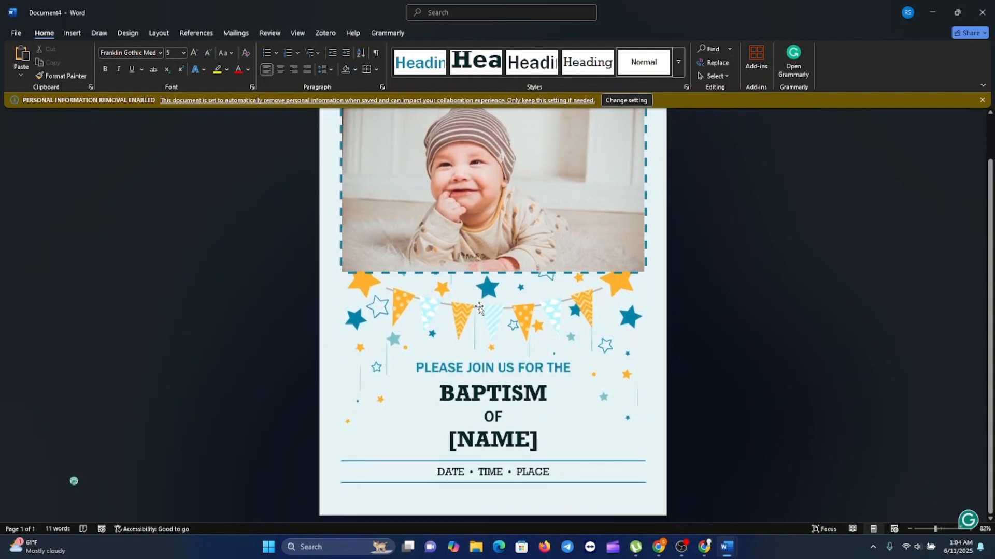
pyautogui.scroll(1, 479, 308)
pyautogui.scroll(1, 480, 308)
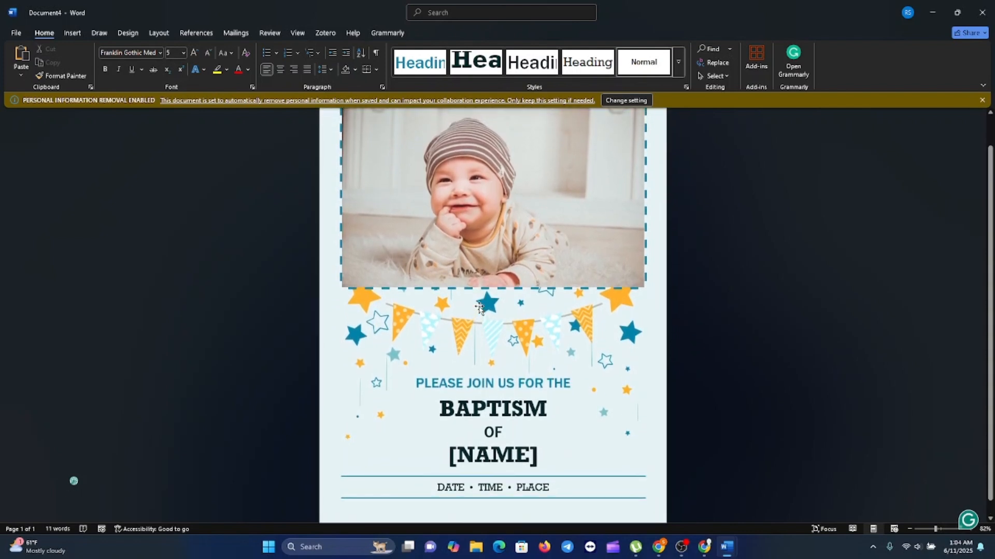
pyautogui.click(481, 233)
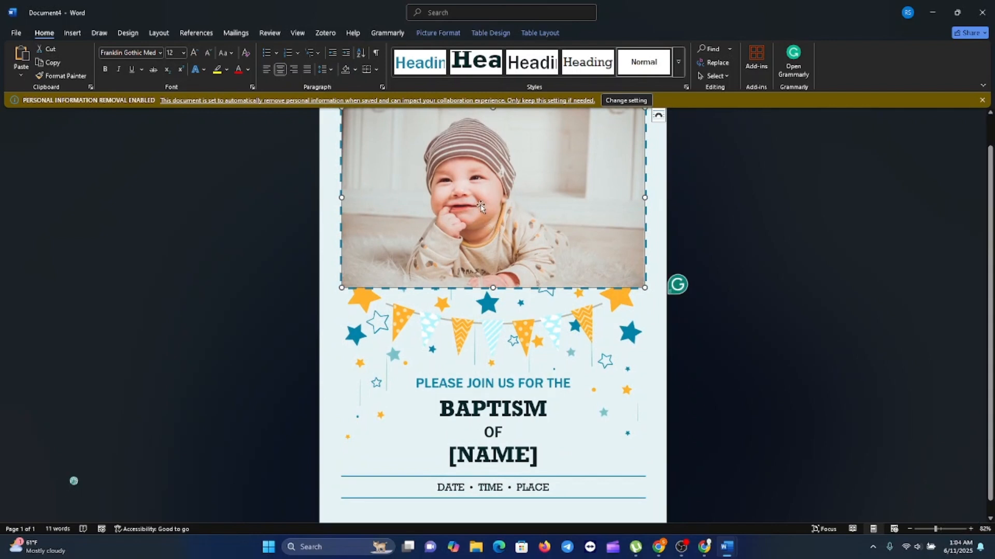
pyautogui.rightClick(481, 206)
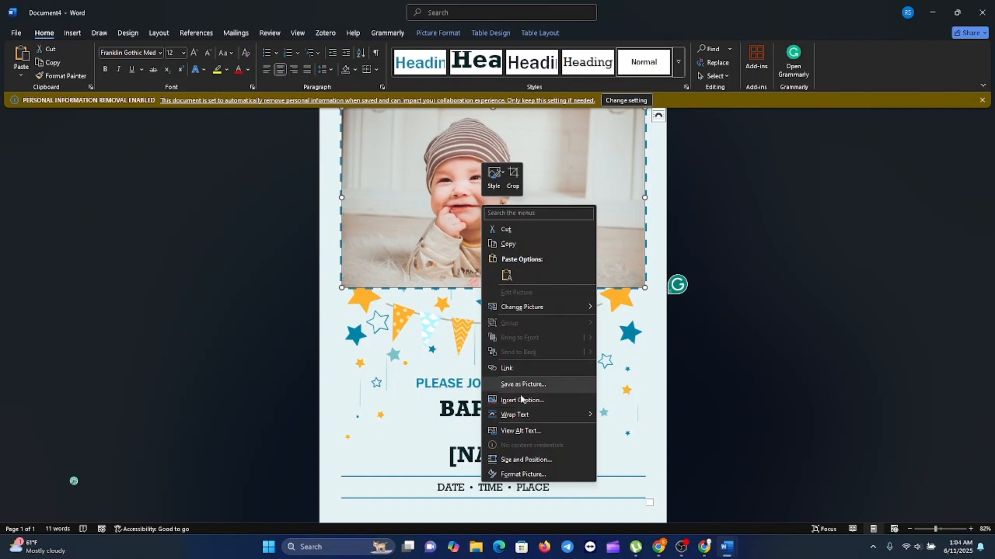
pyautogui.moveTo(527, 307)
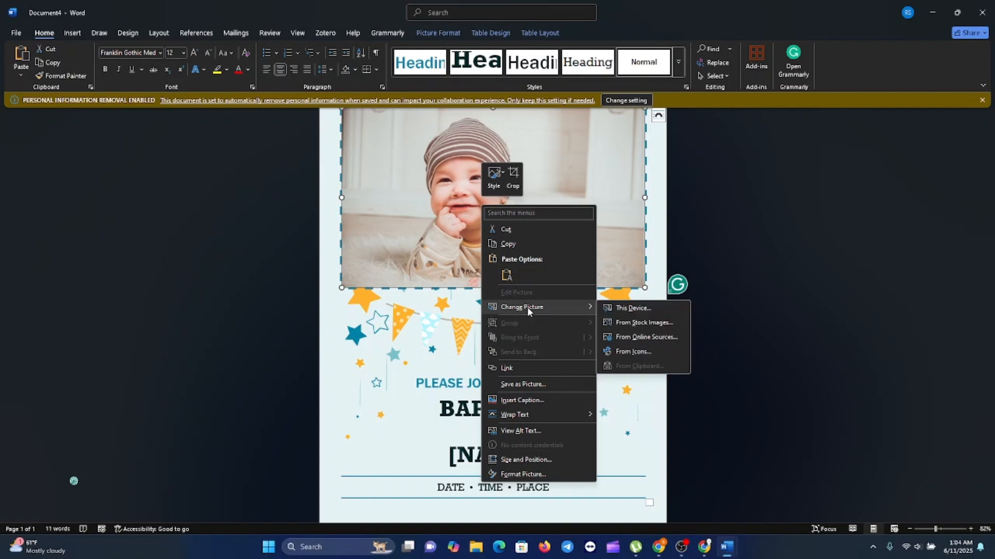
pyautogui.click(632, 309)
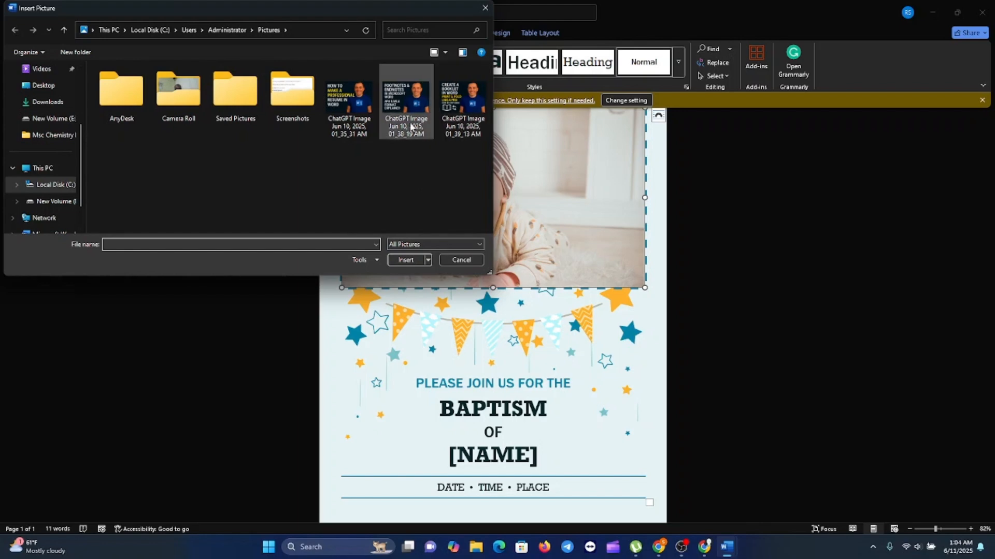
pyautogui.click(348, 101)
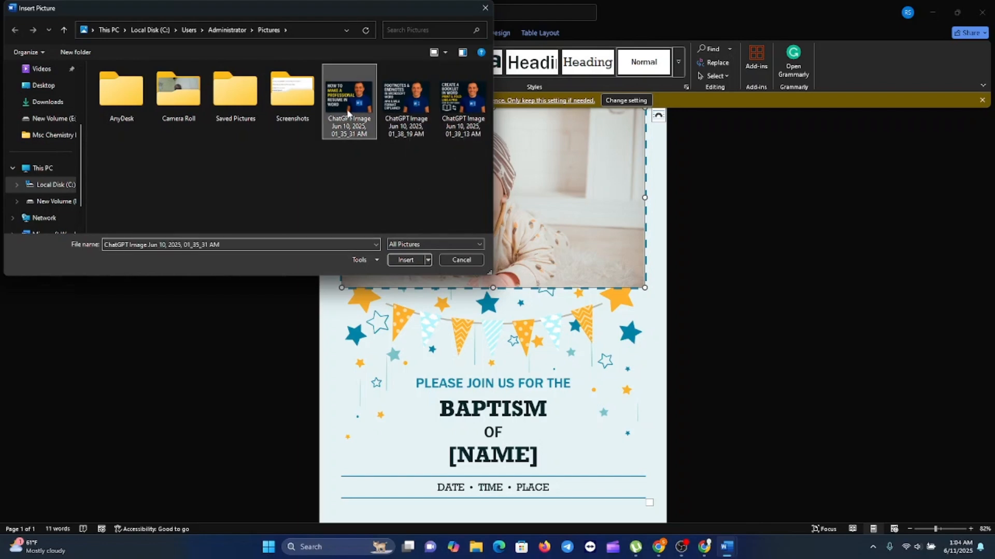
pyautogui.click(405, 259)
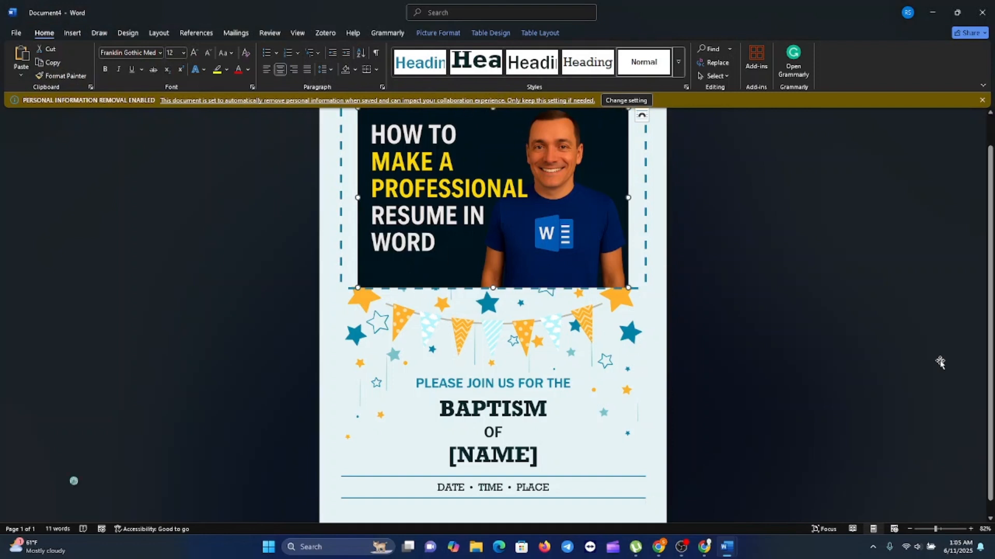
# - Apply the Fill crop to the new picture, widen its crop frame to about 18.3 cm and stretch the picture across the dashed border
pyautogui.scroll(1, 777, 285)
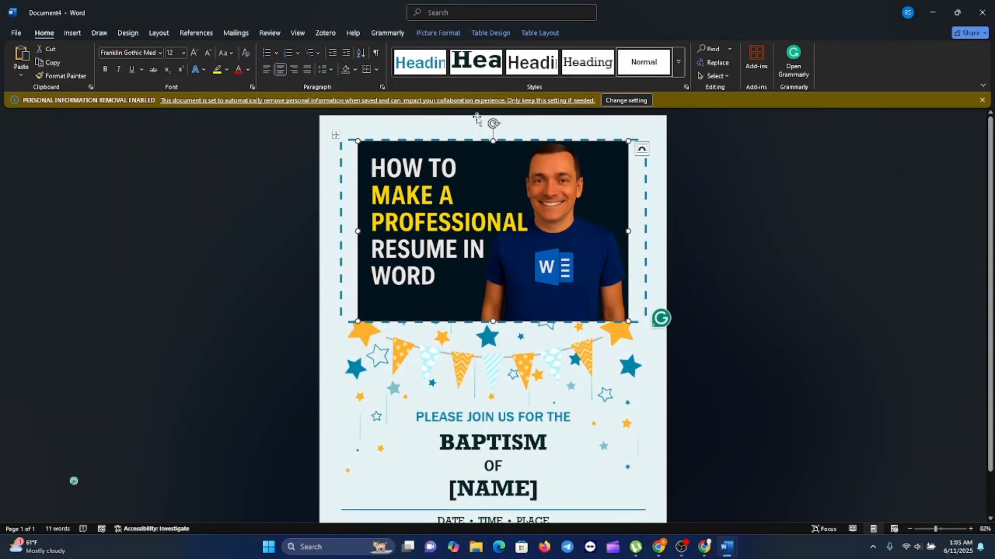
pyautogui.click(432, 35)
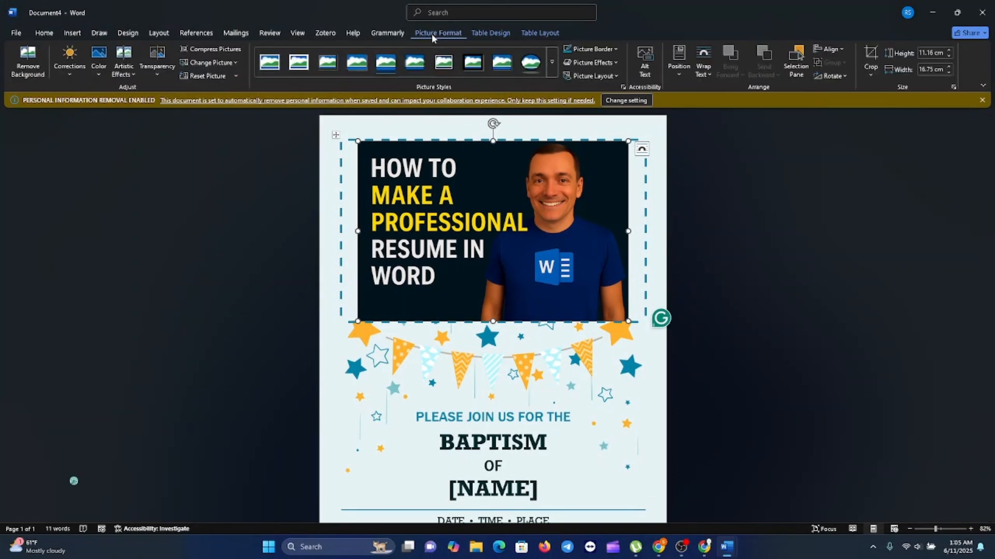
pyautogui.click(868, 73)
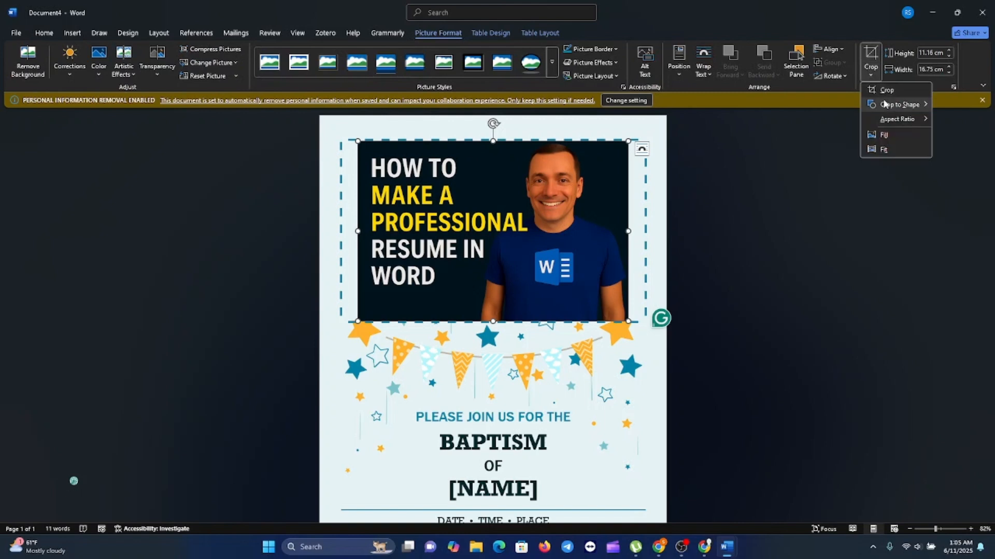
pyautogui.click(890, 136)
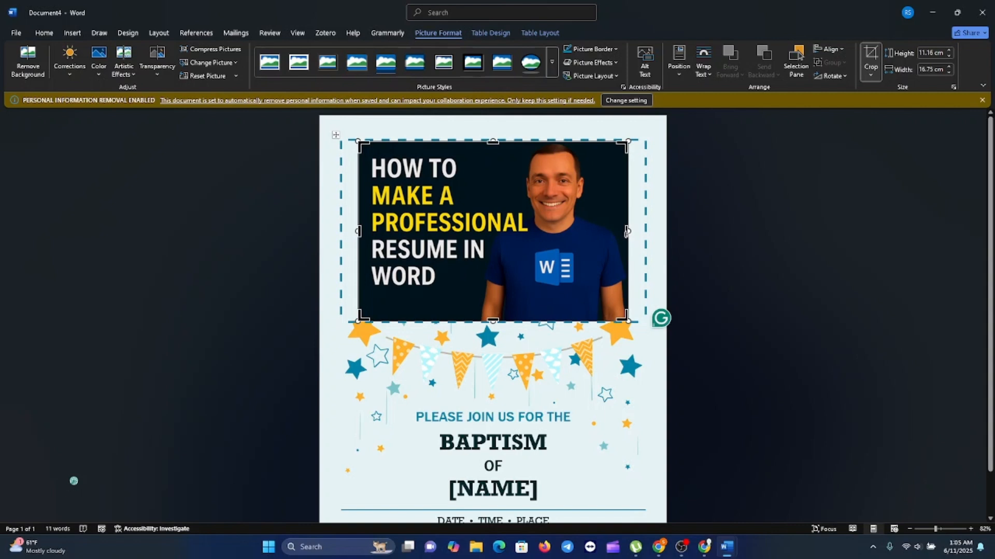
pyautogui.moveTo(628, 232); pyautogui.dragTo(644, 231)
pyautogui.moveTo(350, 231)
pyautogui.mouseDown()
pyautogui.moveTo(333, 231)
pyautogui.moveTo(350, 229)
pyautogui.moveTo(341, 227)
pyautogui.mouseUp()
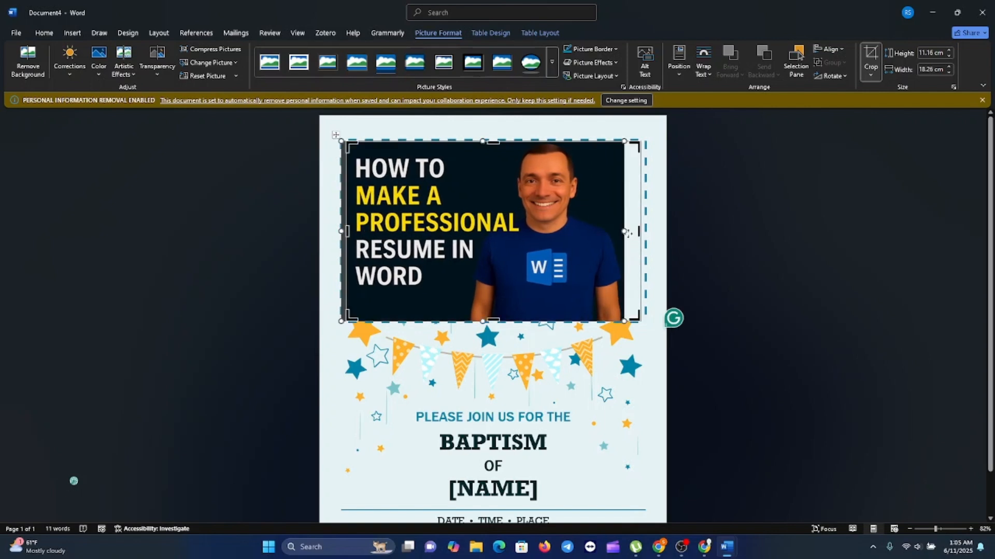
pyautogui.moveTo(624, 231); pyautogui.dragTo(644, 231)
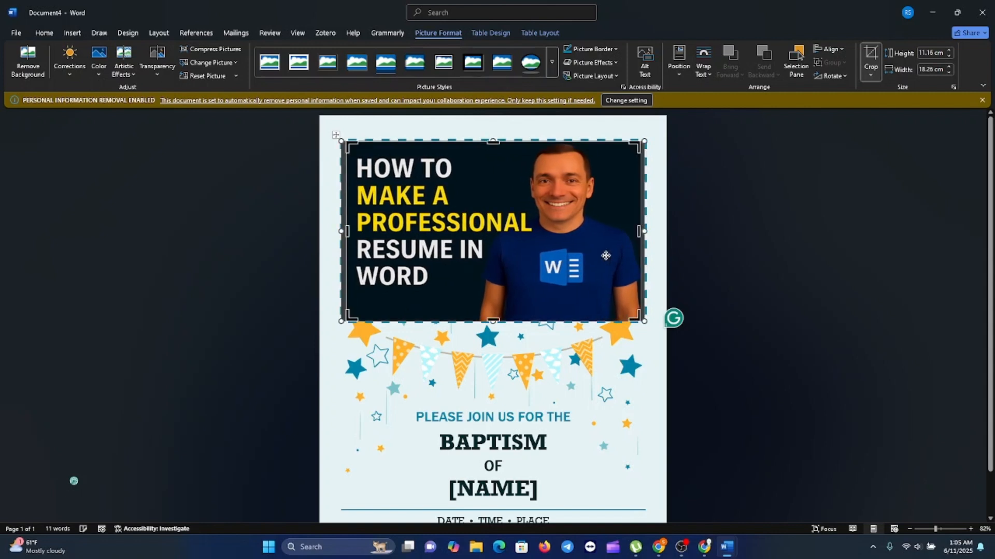
pyautogui.click(543, 390)
pyautogui.click(453, 373)
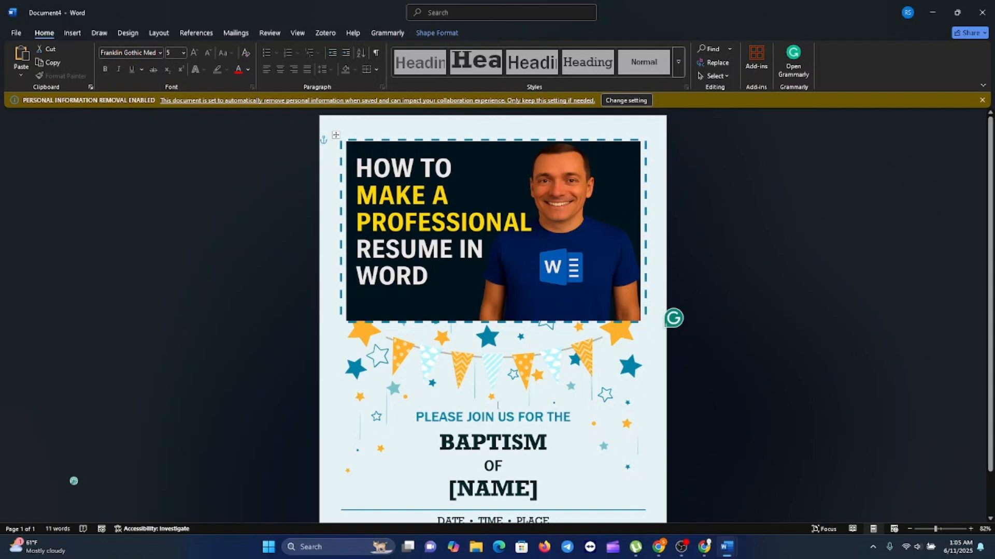
# - Return to the blank document and create another document from the Item for sale flyer template in the Flyers category
pyautogui.scroll(-2, 496, 468)
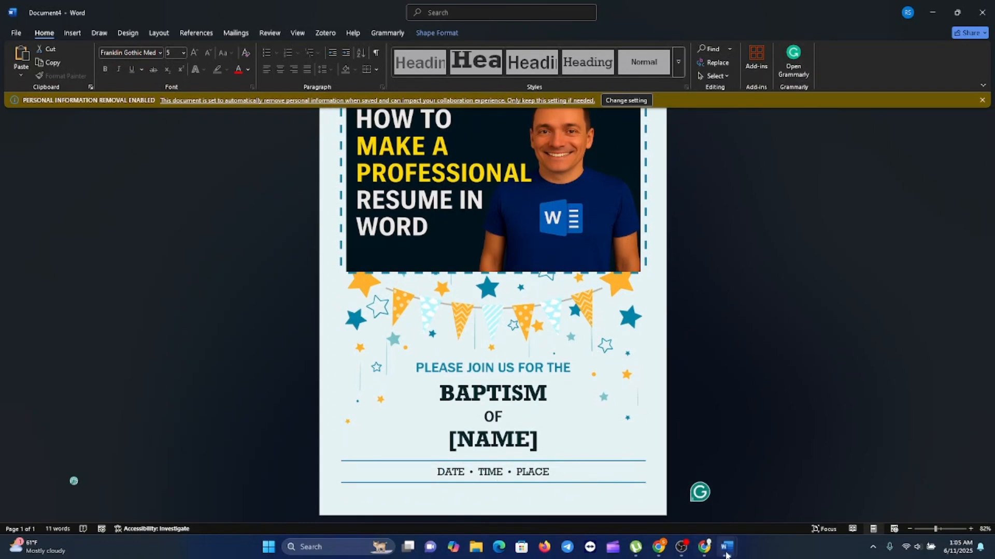
pyautogui.moveTo(727, 548)
pyautogui.click(688, 510)
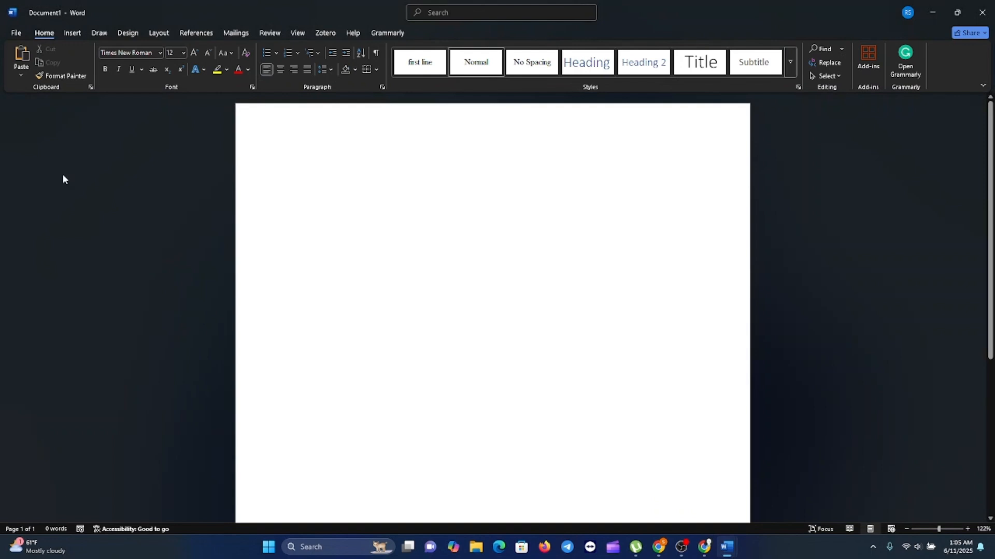
pyautogui.click(15, 33)
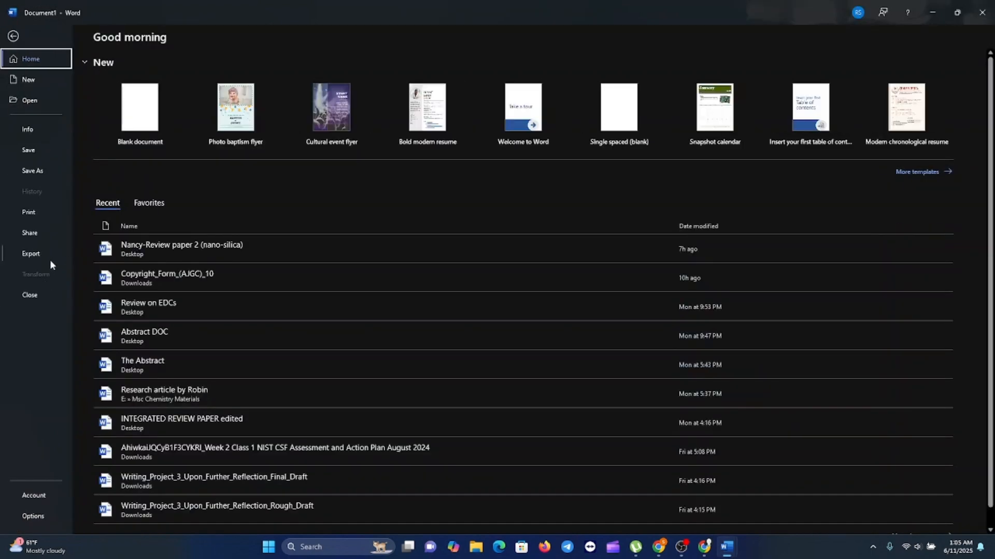
pyautogui.click(901, 172)
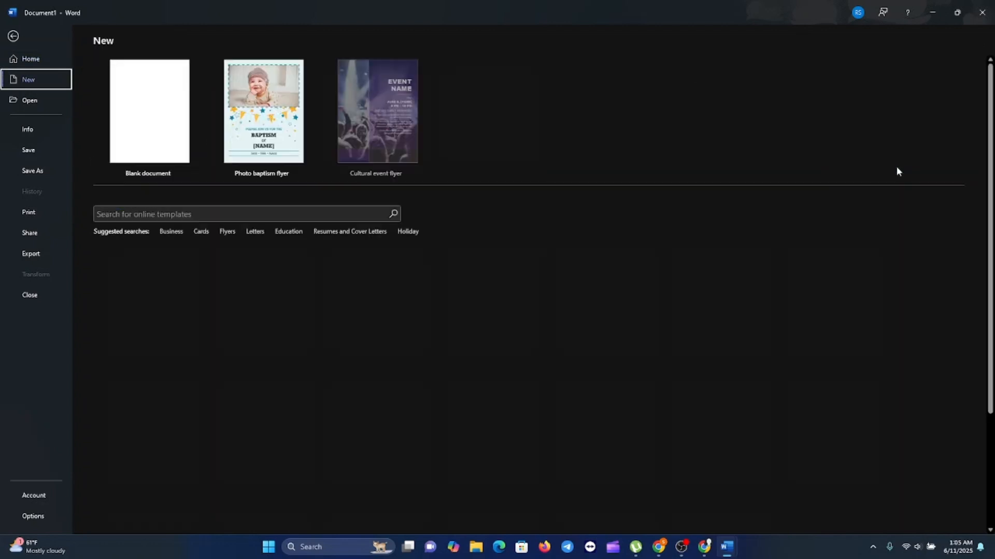
pyautogui.click(228, 232)
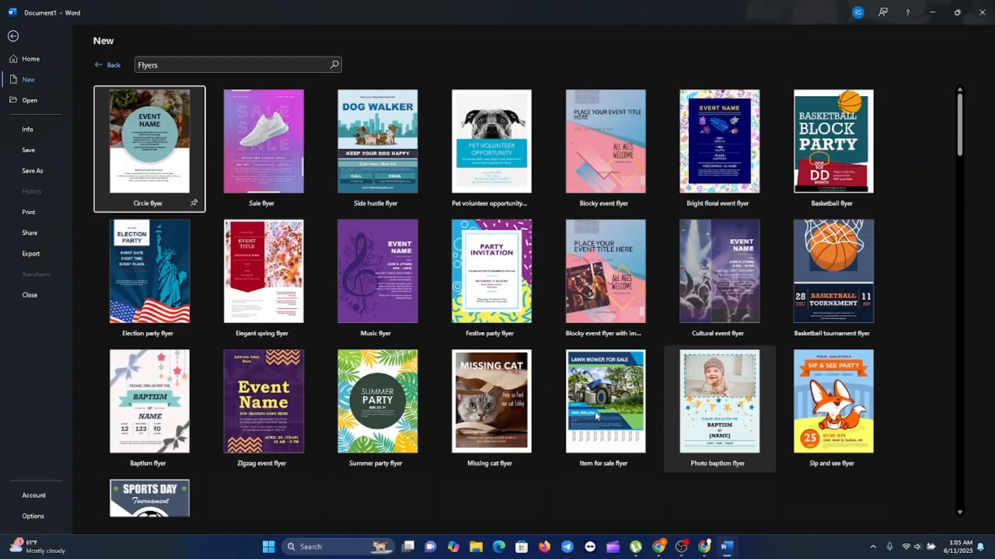
pyautogui.click(586, 412)
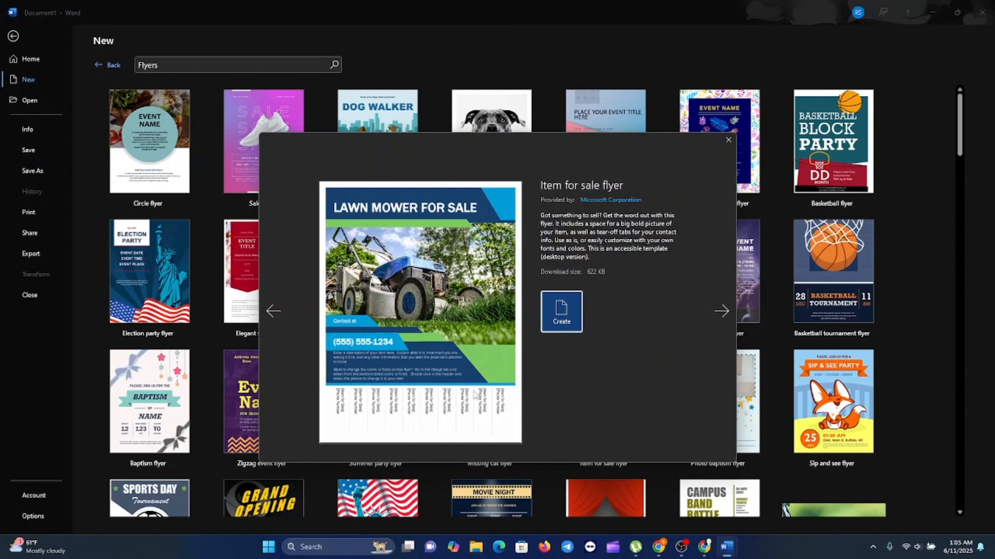
pyautogui.click(556, 322)
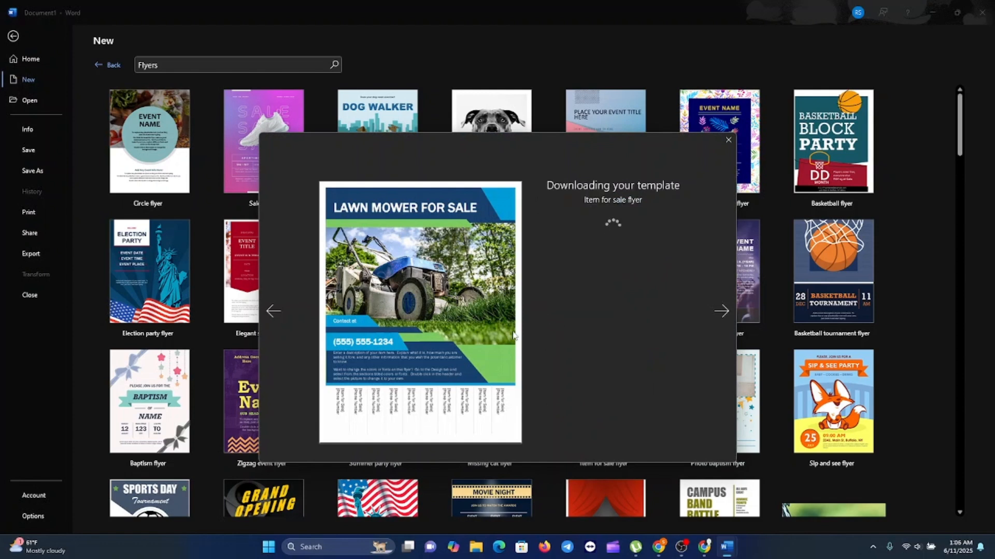